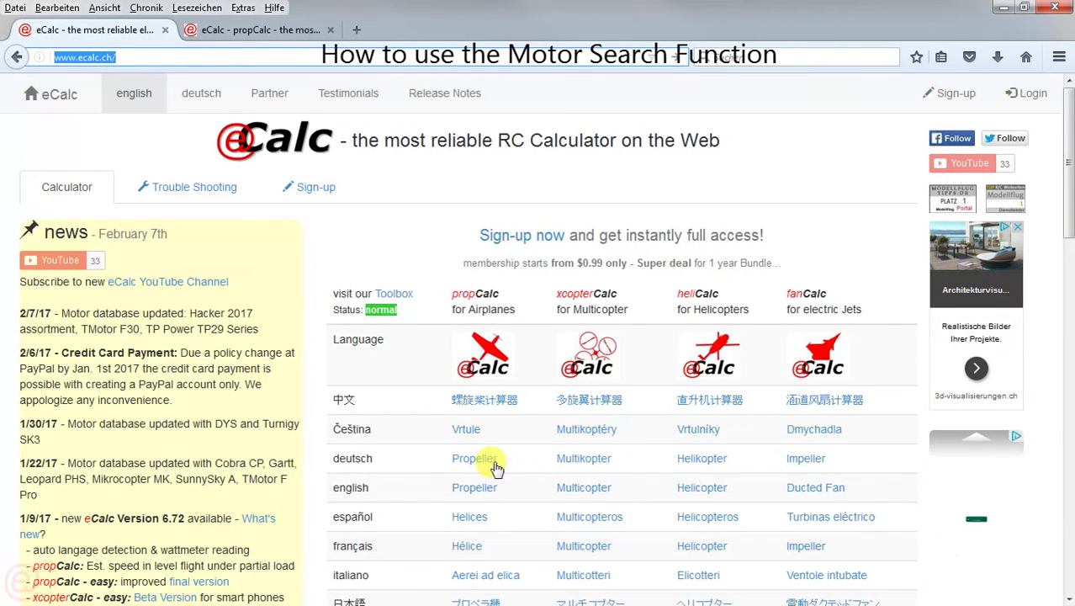
Open the German version of the propeller calculator for airplanes and accept its terms of use
left_click(469, 462)
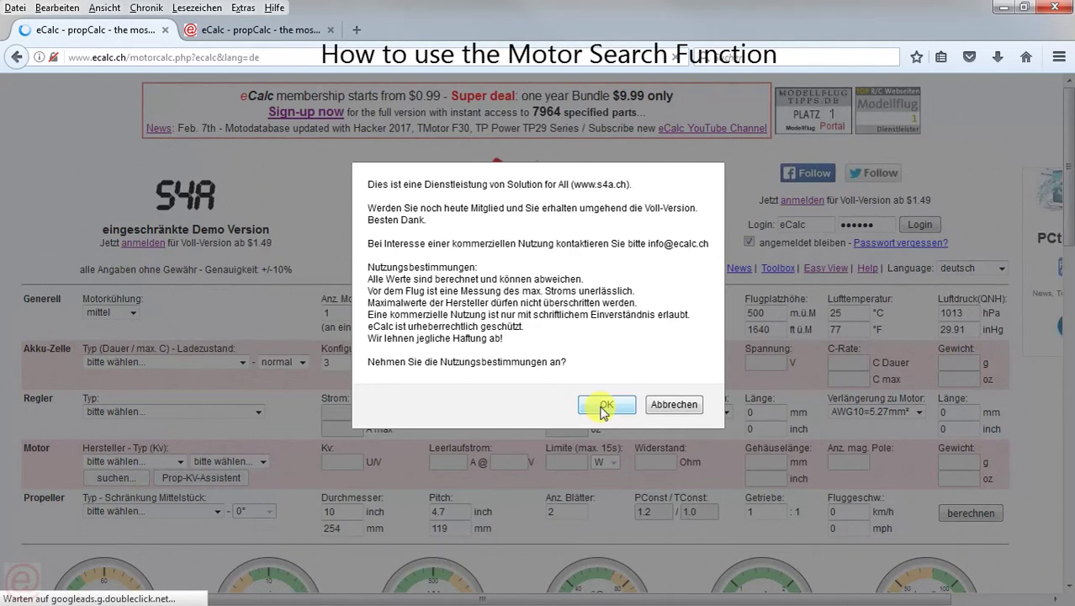
left_click(605, 404)
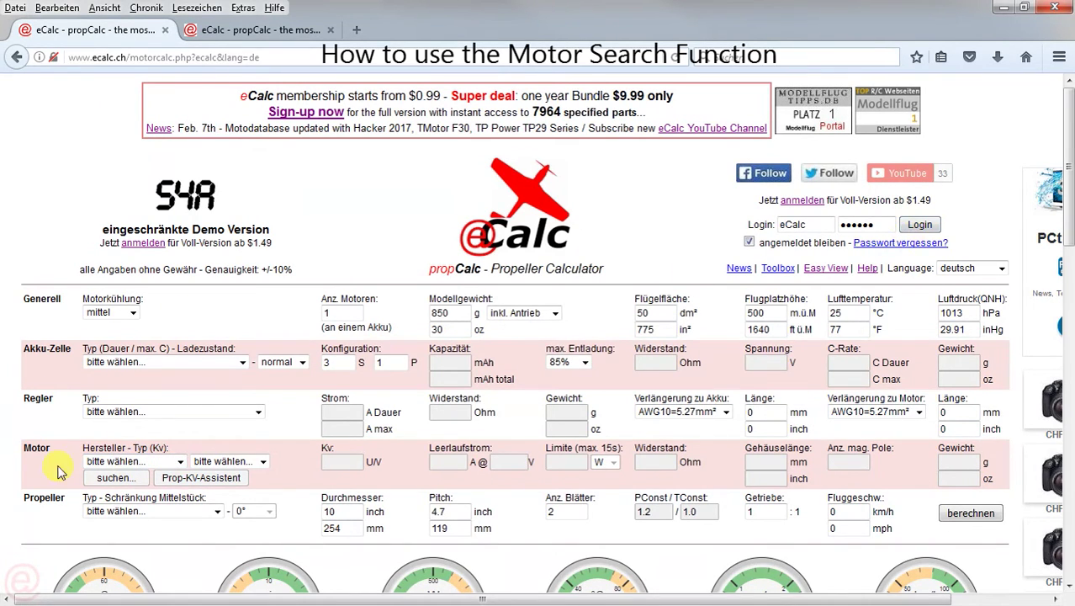
Switch the calculator to English, accepting its statement, and log in with the prefilled member credentials
left_click(994, 268)
left_click(956, 317)
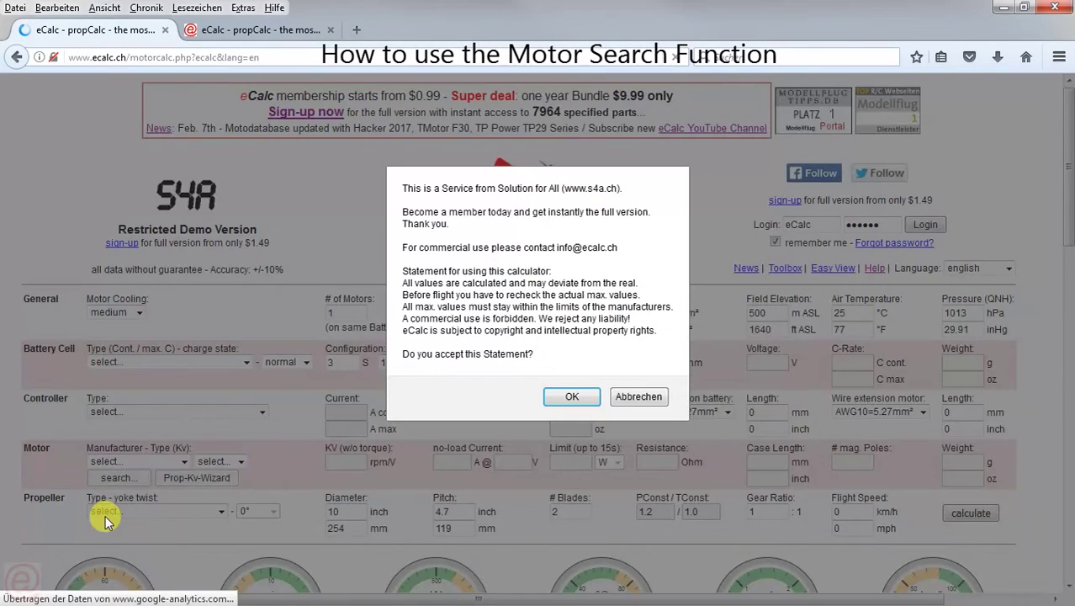
left_click(568, 398)
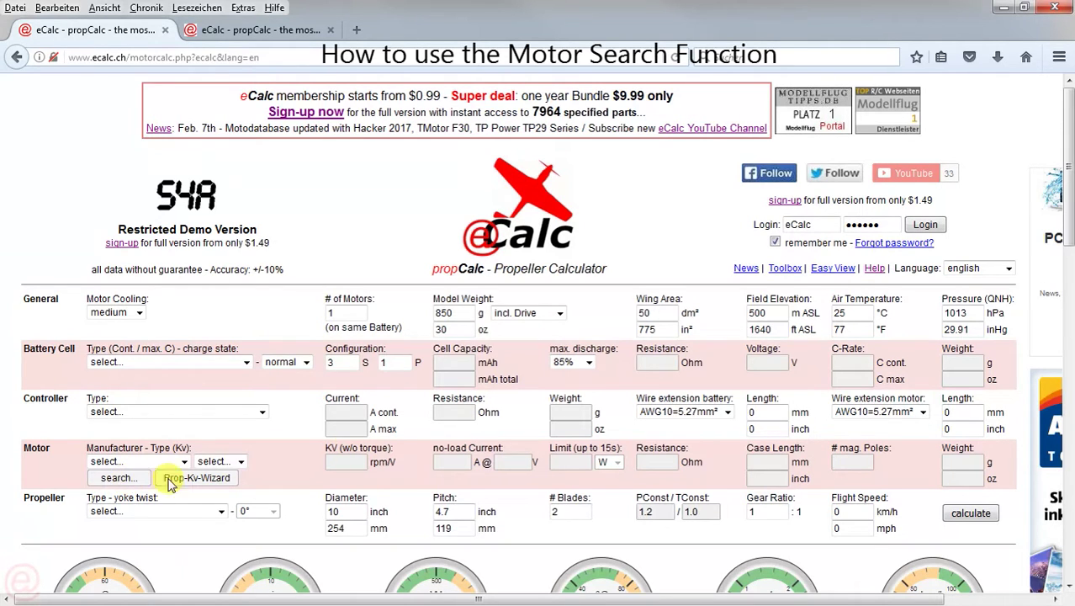
left_click(925, 225)
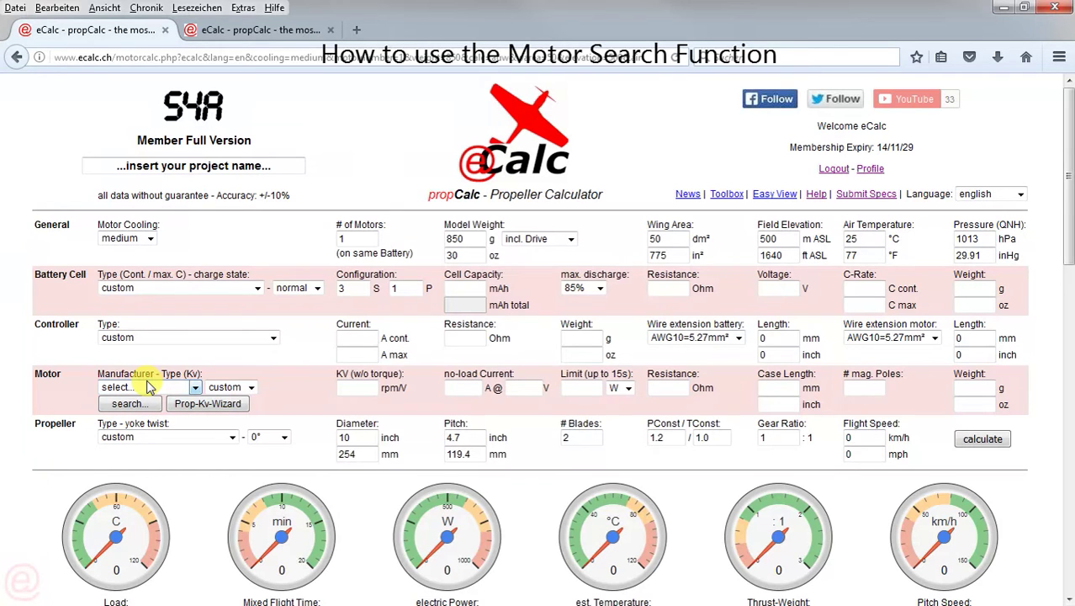
Set the battery cell type to LiPo 1200mAh - 30/45C
left_click(214, 291)
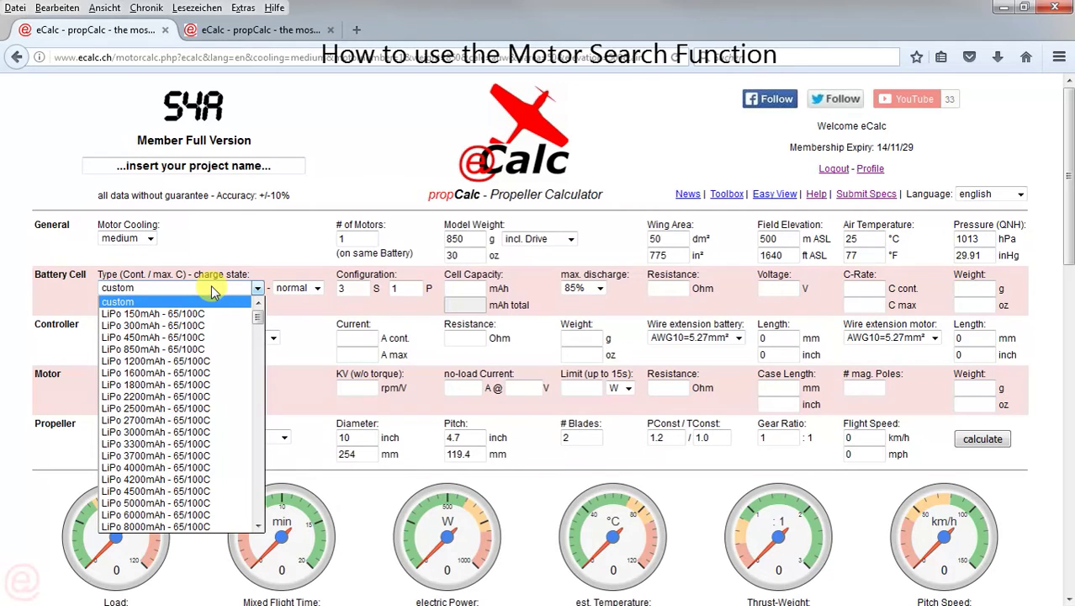
left_click_drag(258, 317, 263, 441)
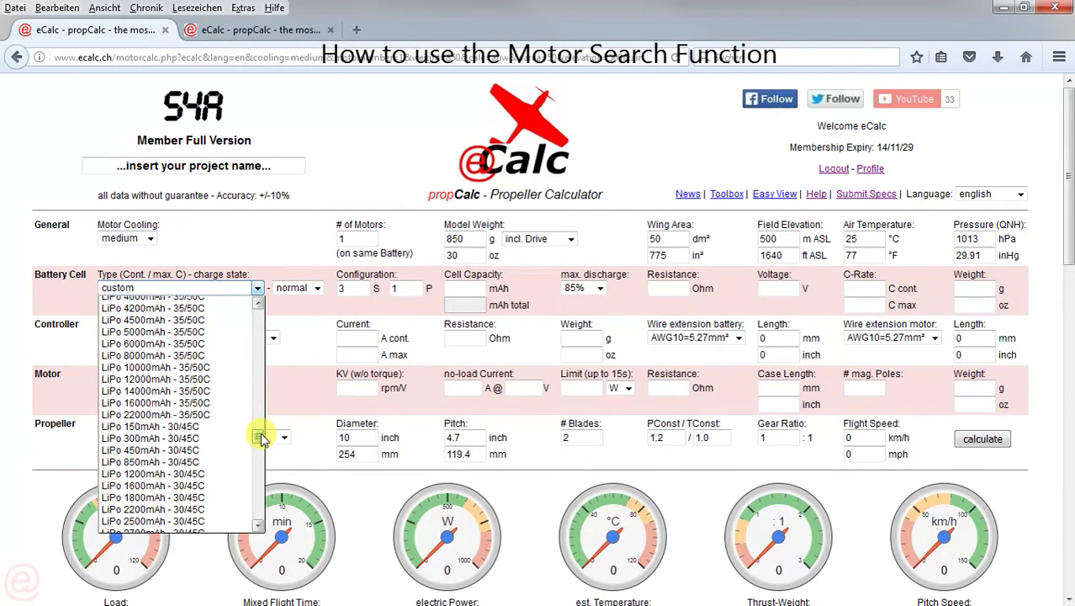
left_click(192, 474)
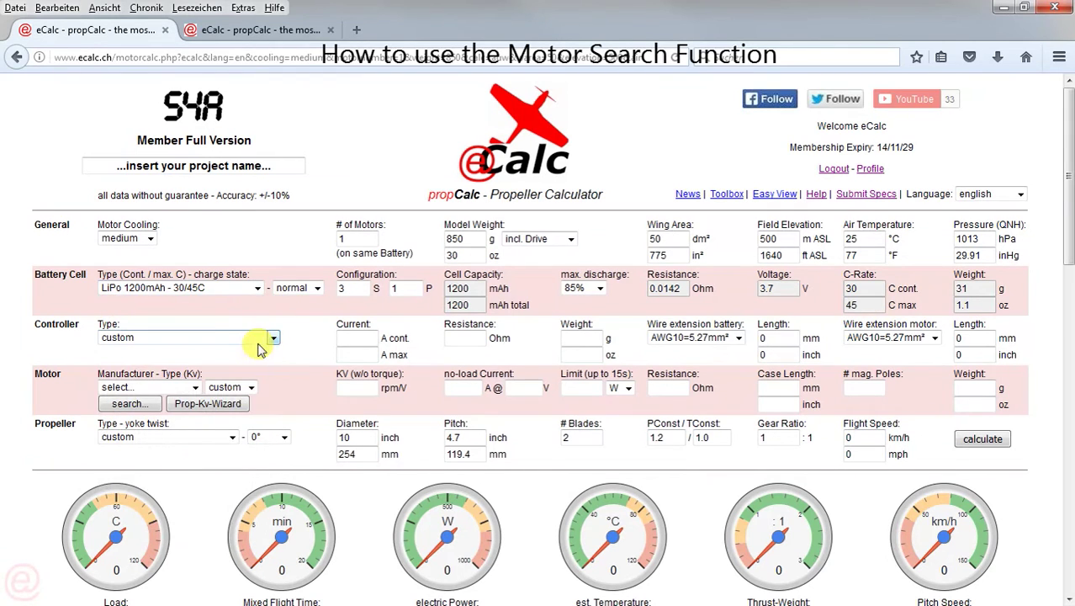
Set the controller type to max 20A and the propeller type to APC SlowFly SF
left_click(202, 337)
left_click(181, 362)
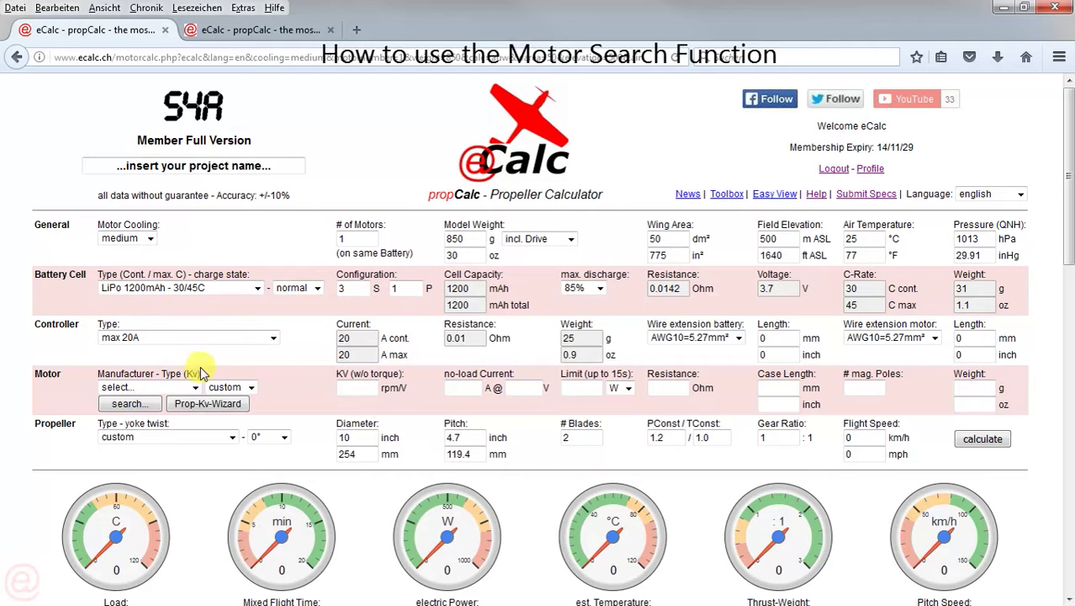
left_click(185, 440)
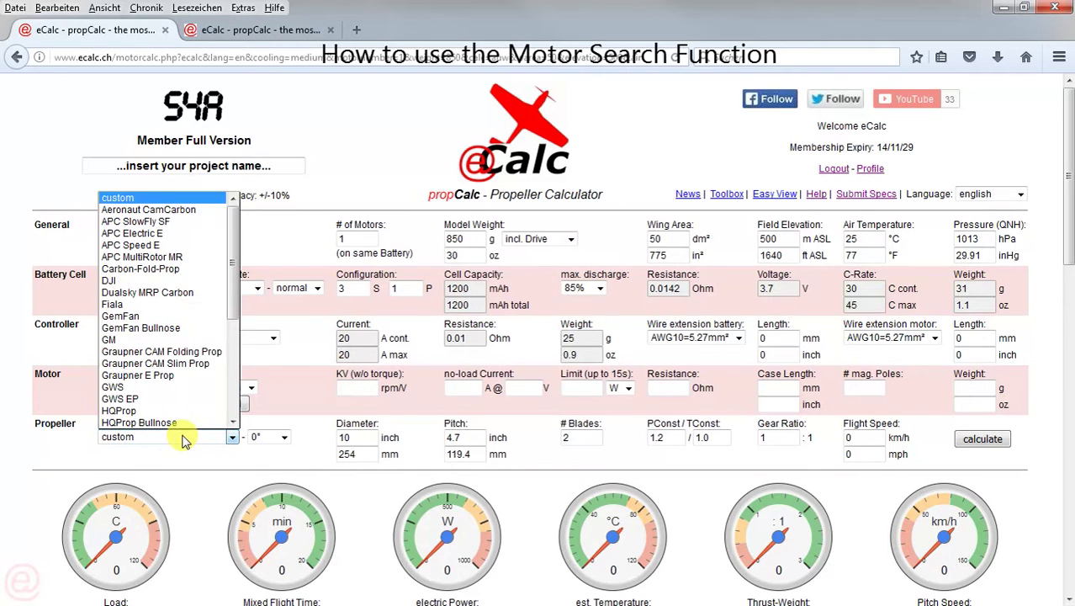
left_click(165, 223)
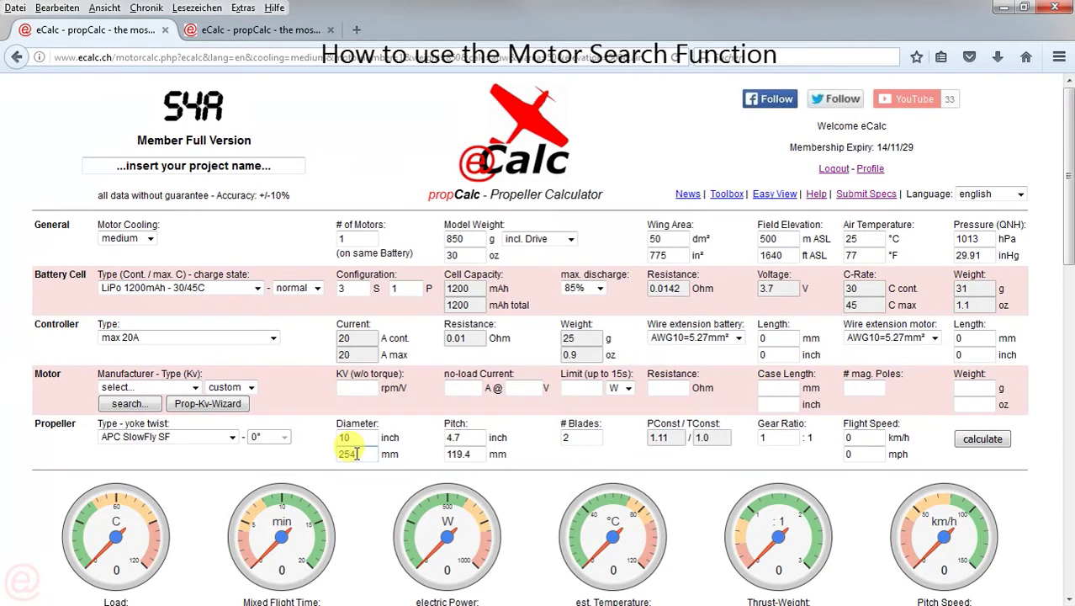
Search the motor database for motors with a KV of 1000 to 1200 rpm/V, sorted by weight
left_click(128, 404)
left_click_drag(970, 95, 673, 104)
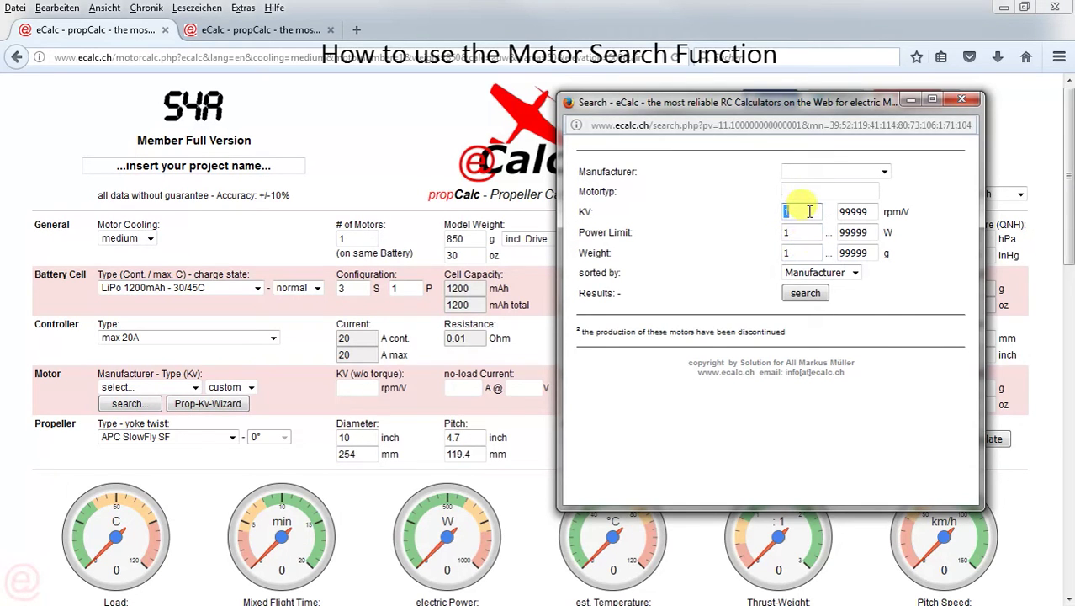
type("1000")
key("Tab")
type("120")
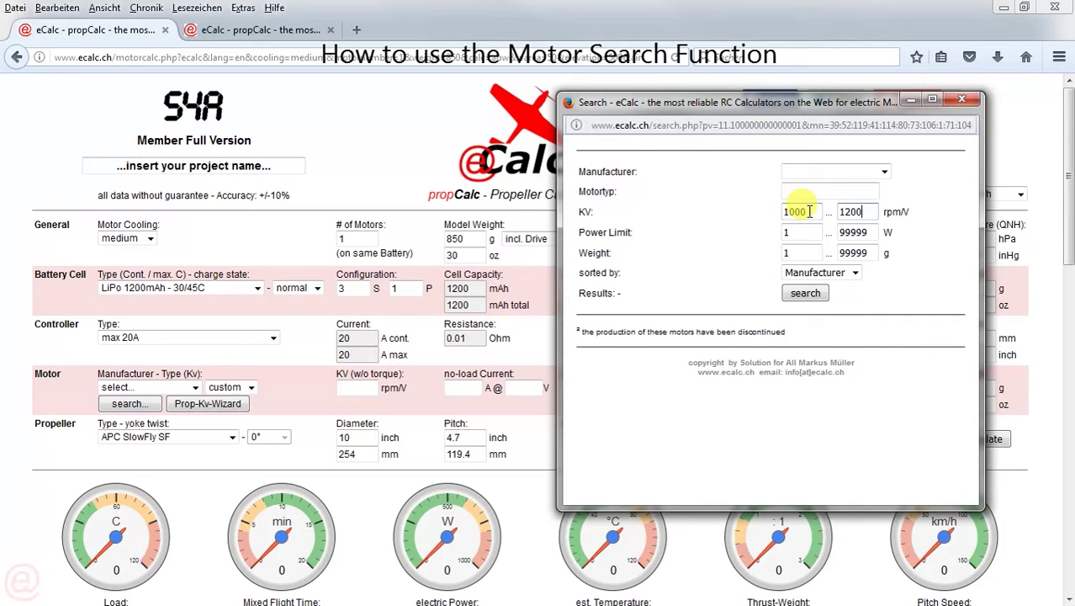
left_click(854, 274)
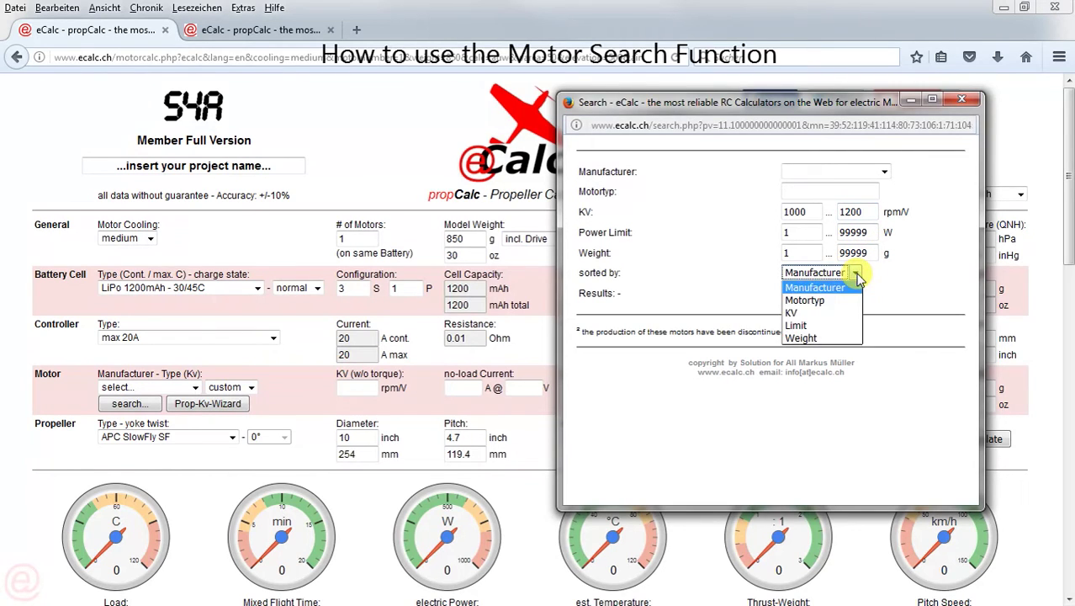
left_click(803, 338)
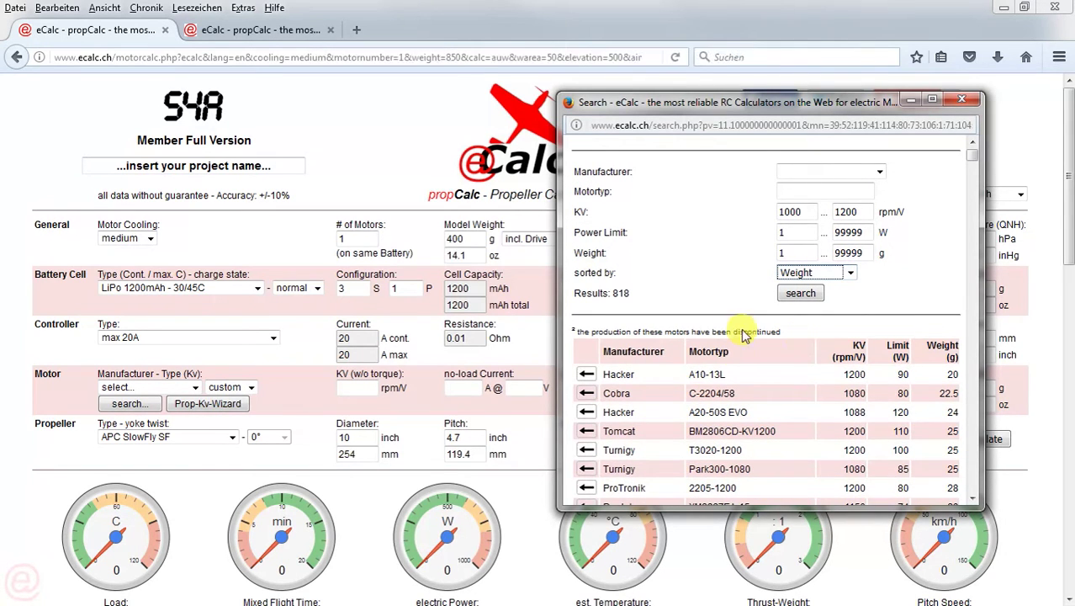
Examine the weight-sorted motor results, comparing KV, power limit and weight
scroll(737, 387, "down", 2)
scroll(738, 387, "down", 12)
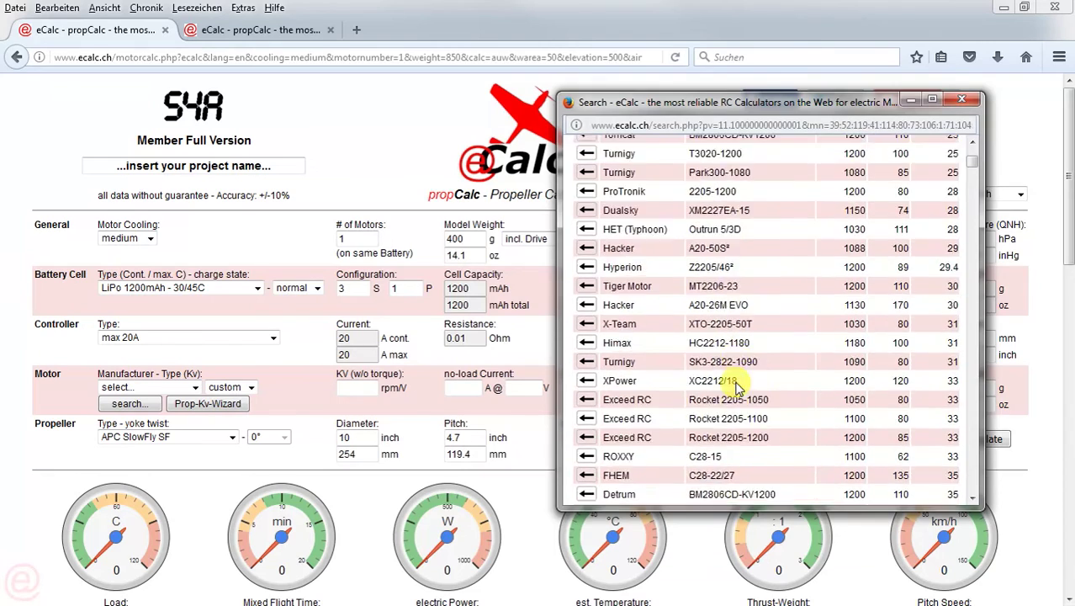
scroll(738, 387, "down", 12)
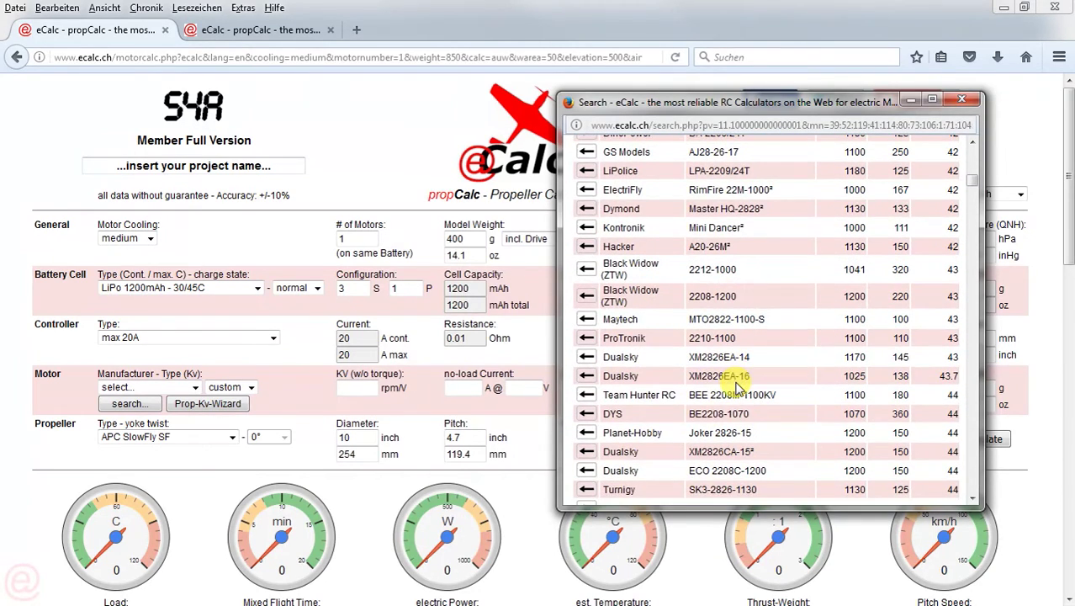
scroll(738, 387, "down", 15)
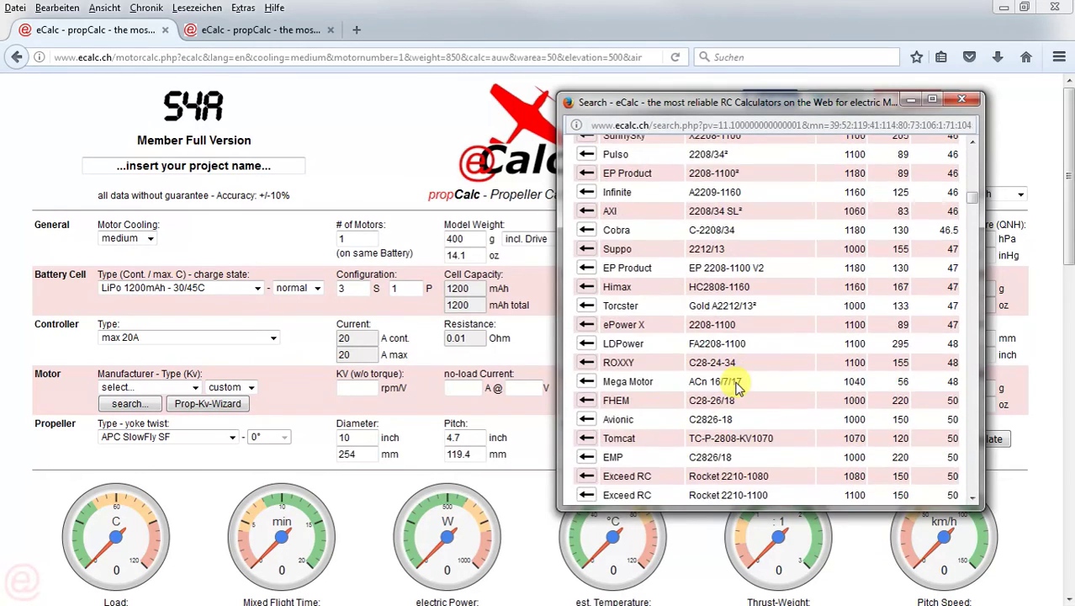
scroll(738, 387, "down", 5)
scroll(889, 300, "up", 8)
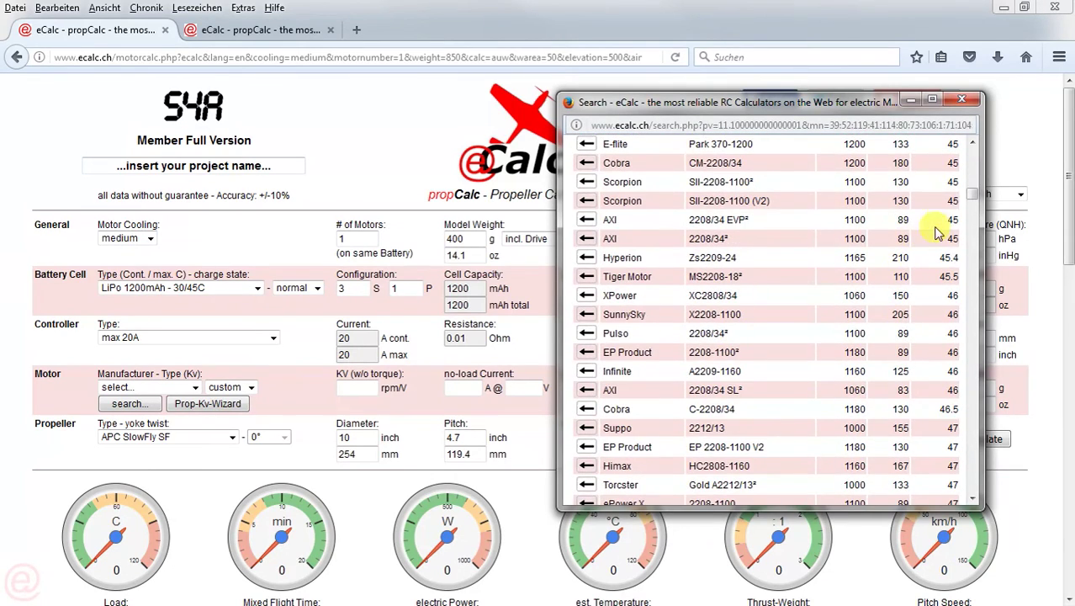
left_click_drag(974, 193, 967, 132)
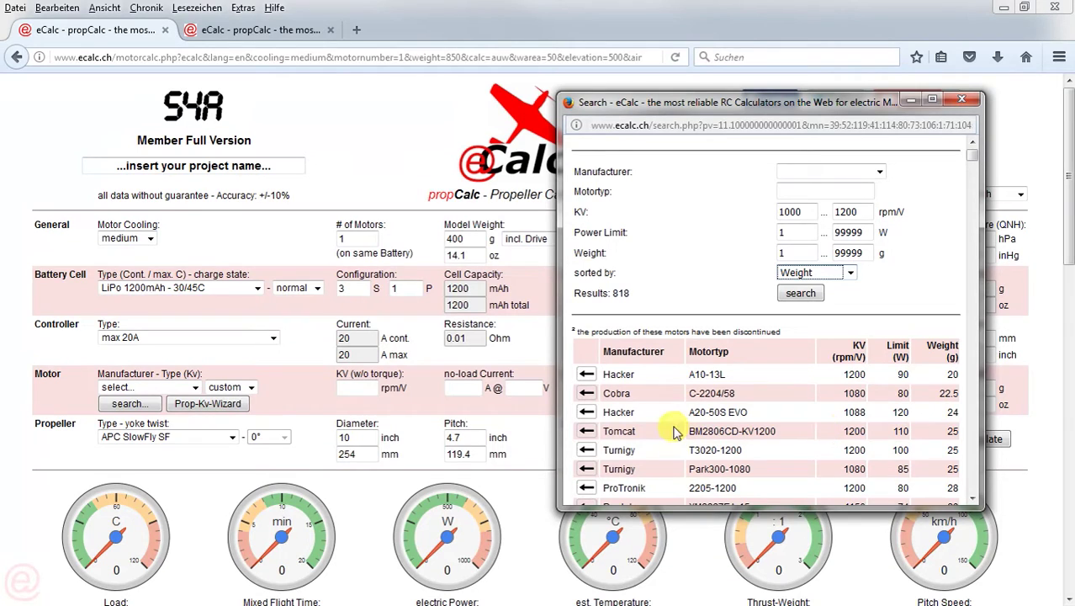
Load the Cobra C-2204/58 motor from the search results and calculate the drive, checking the remarks and maximum motor values
left_click(586, 394)
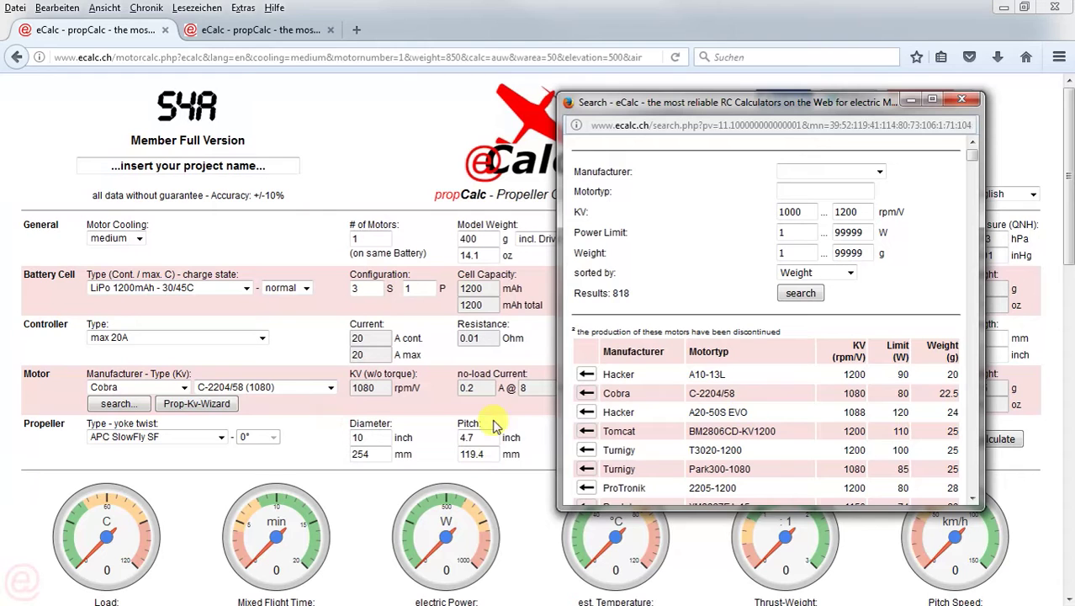
left_click(1006, 445)
left_click(1008, 446)
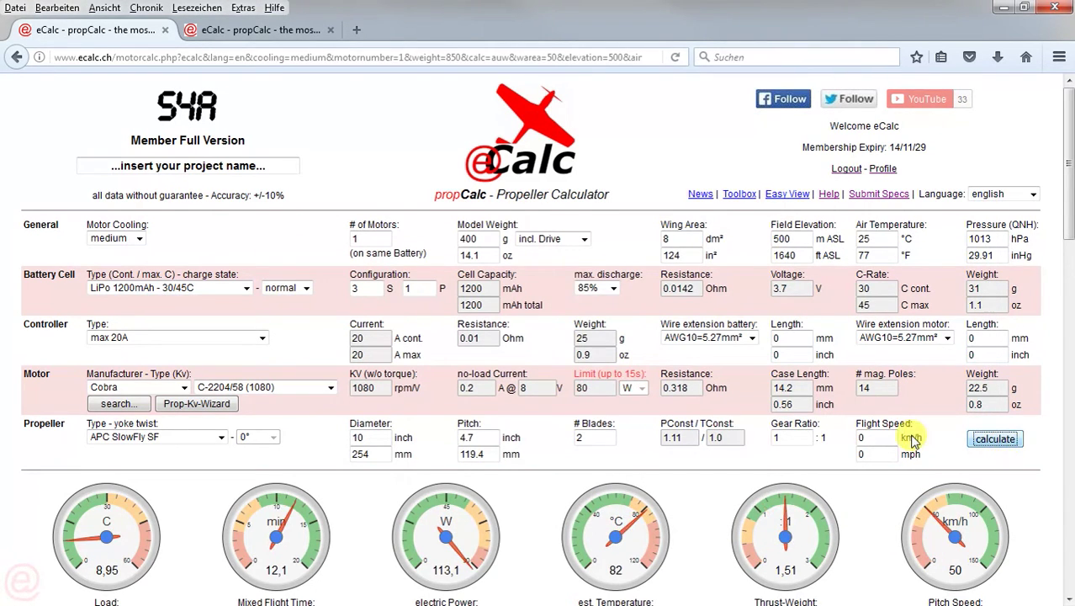
scroll(893, 430, "down", 2)
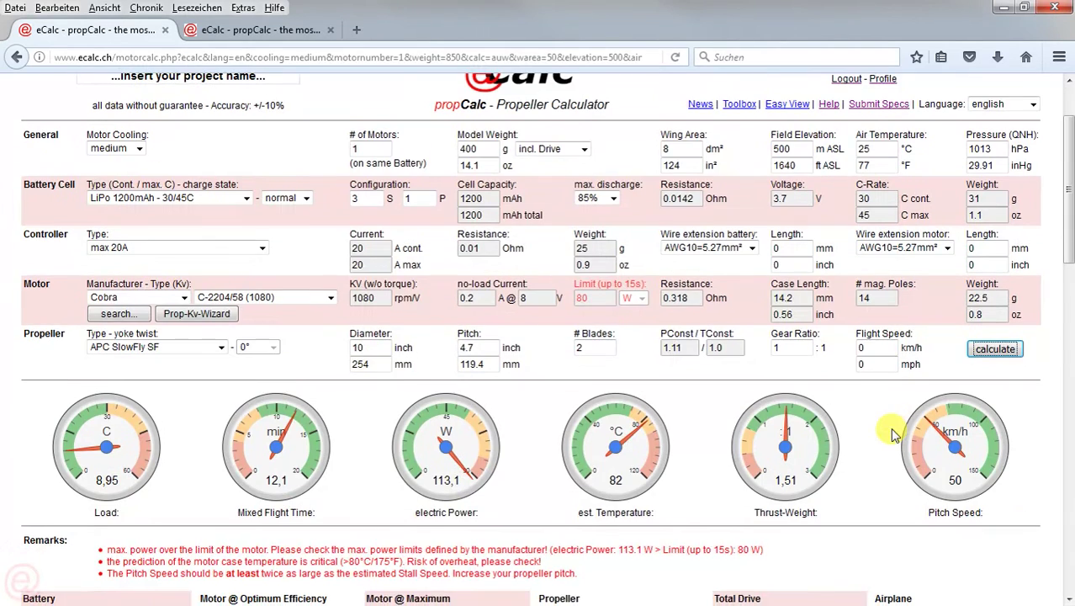
scroll(893, 433, "down", 2)
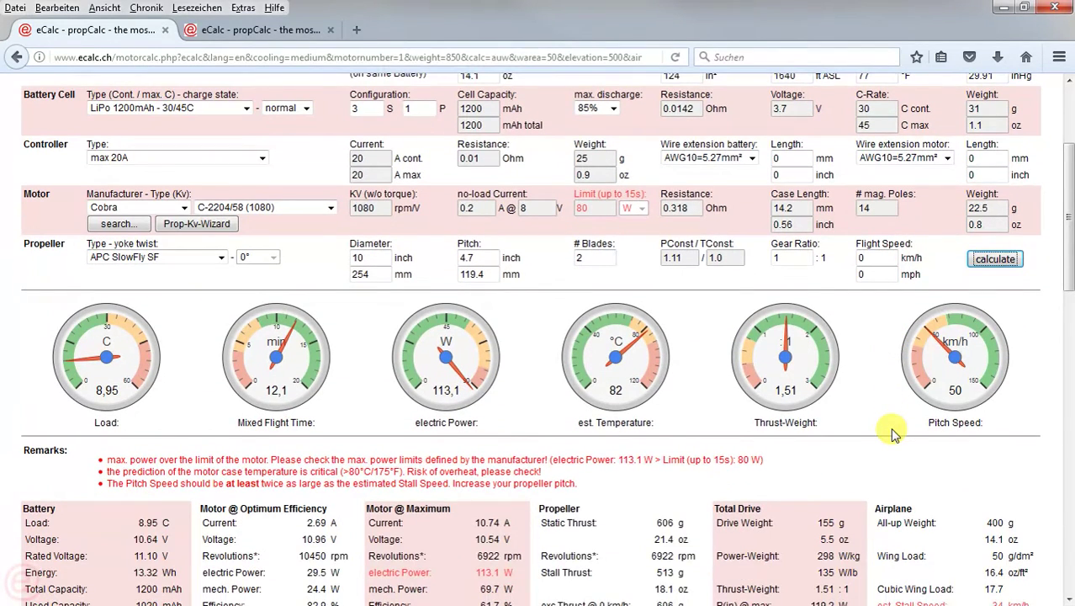
scroll(893, 434, "down", 2)
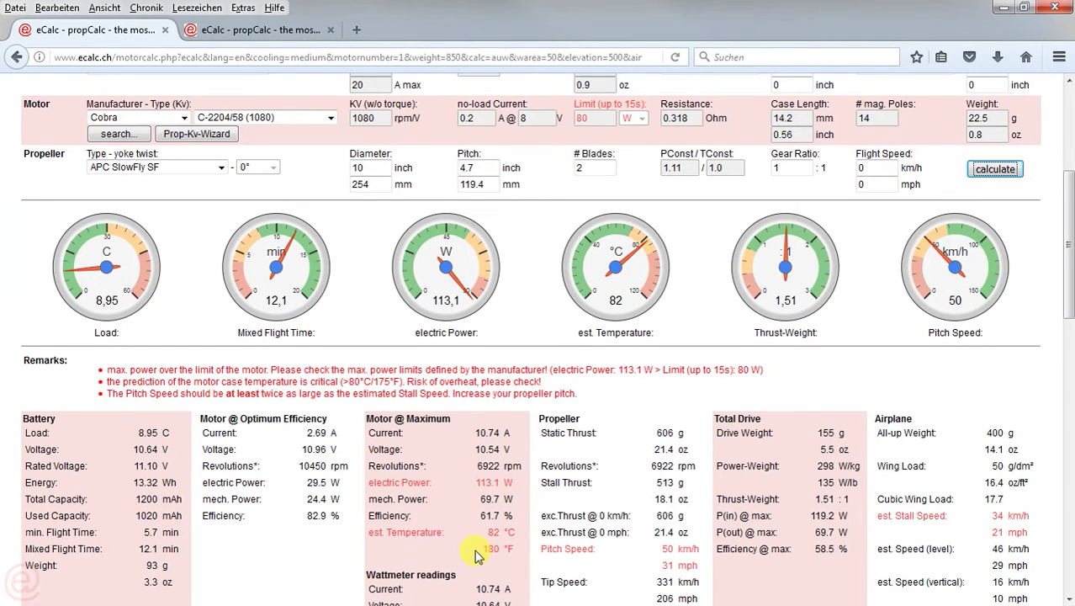
scroll(475, 555, "up", 3)
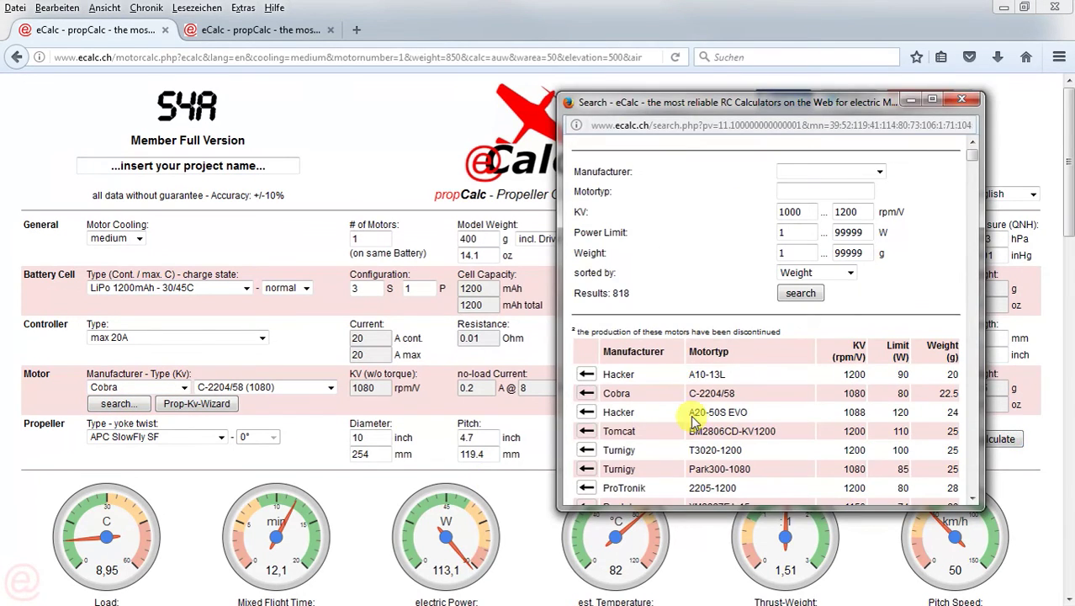
Load the Hacker A20-26M EVO motor from the search results and recalculate the drive, checking the remarks and maximum motor values
scroll(802, 429, "down", 2)
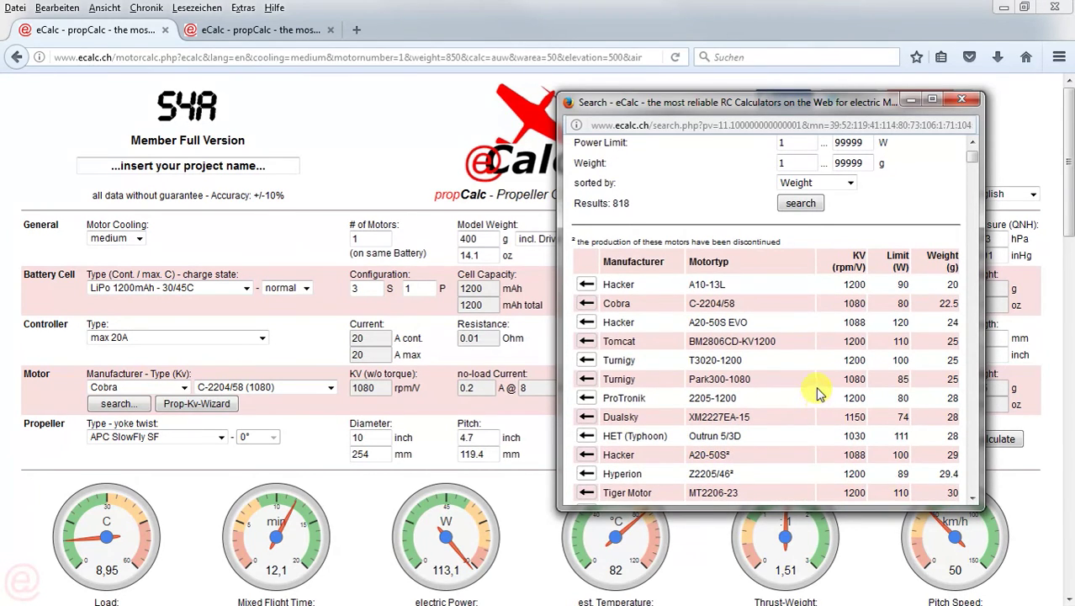
scroll(816, 395, "down", 2)
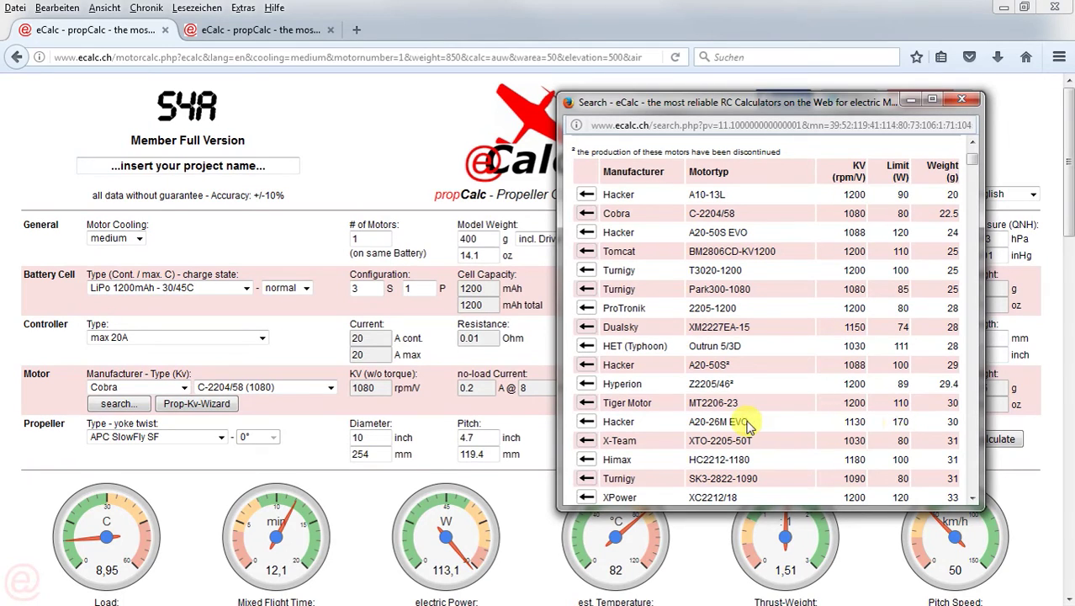
left_click(586, 422)
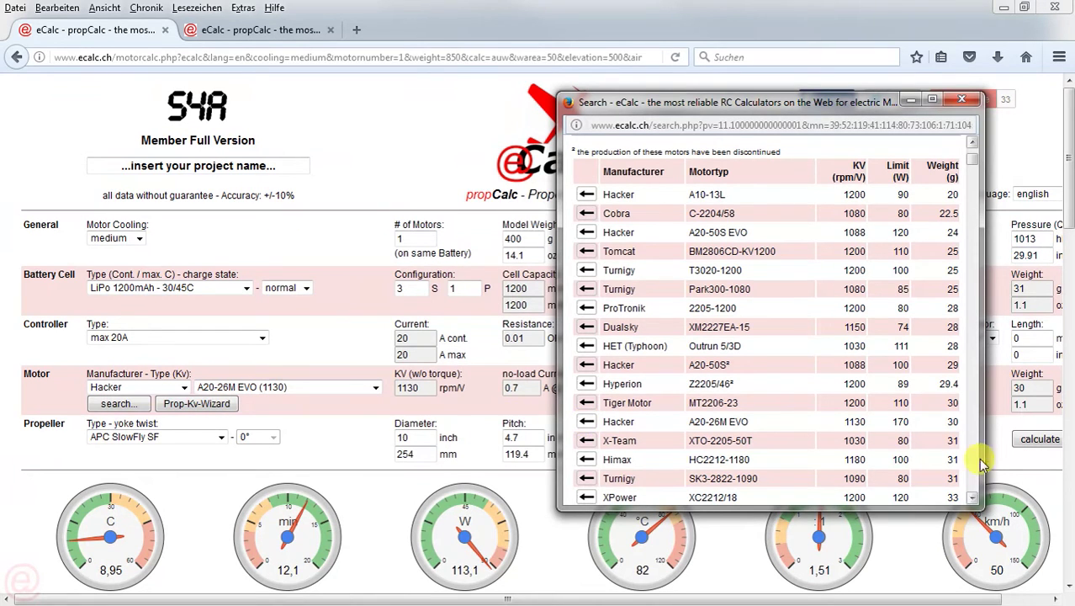
left_click(1028, 444)
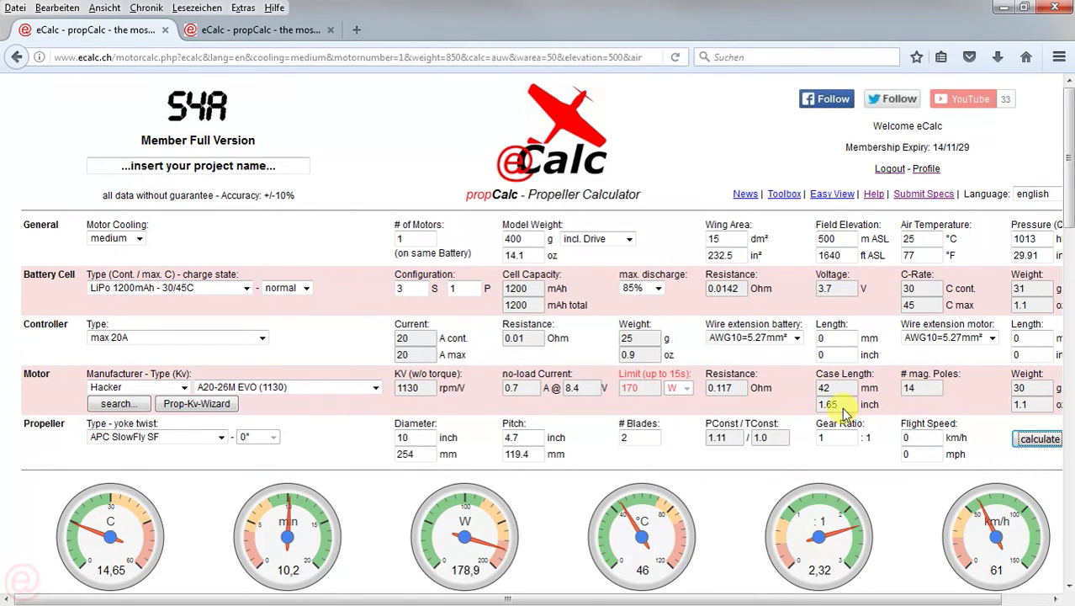
scroll(839, 414, "down", 2)
scroll(839, 414, "down", 2)
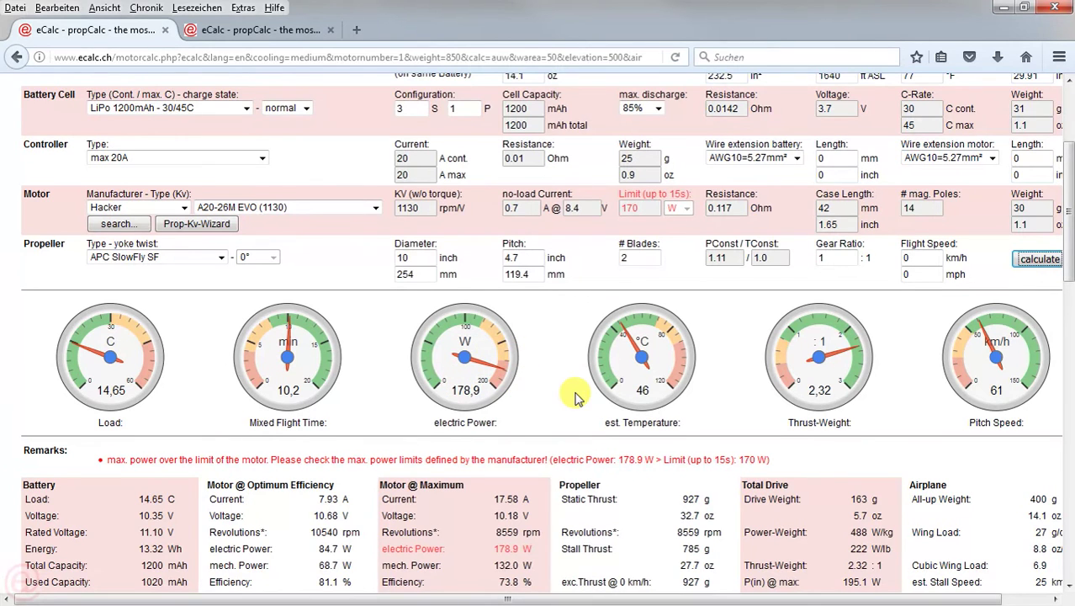
scroll(577, 397, "down", 2)
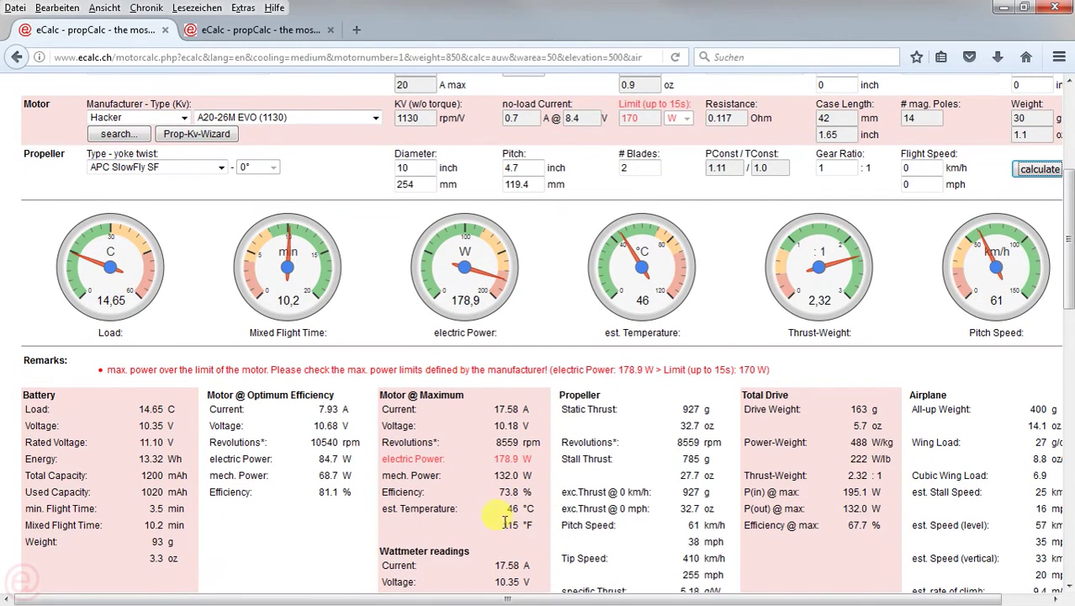
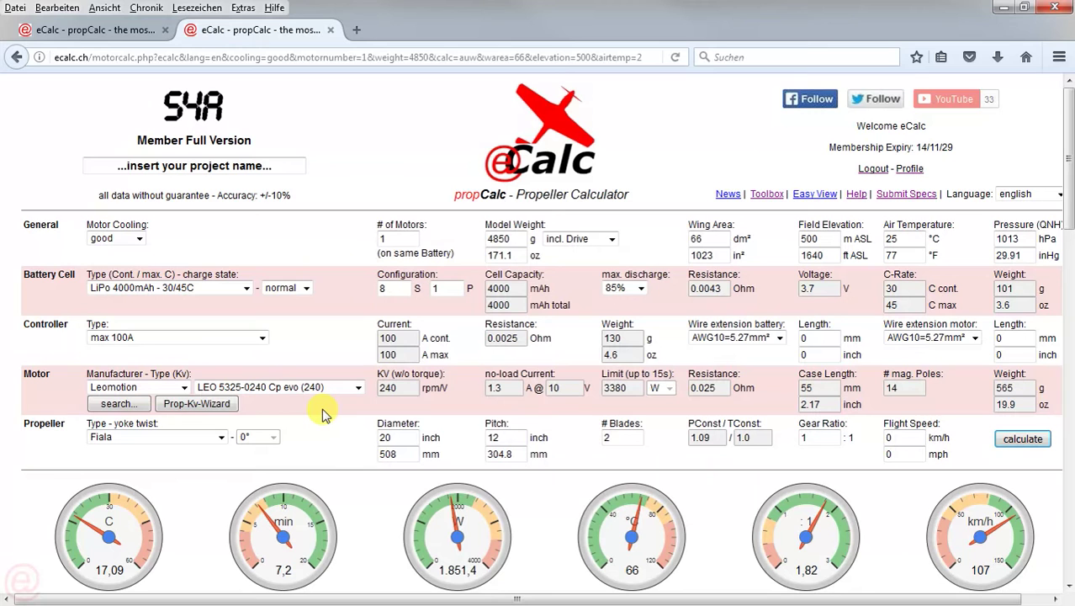
Review the calculated gauges and motor values of the Leomotion LEO 5325-0240 Cp evo setup in the second calculator
scroll(324, 414, "down", 3)
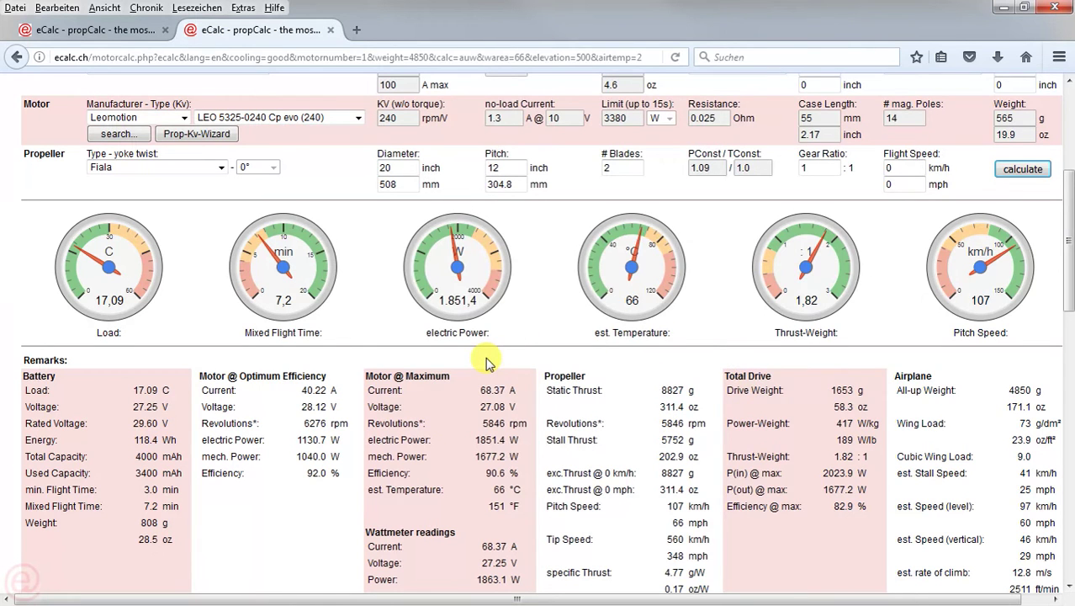
scroll(485, 362, "up", 2)
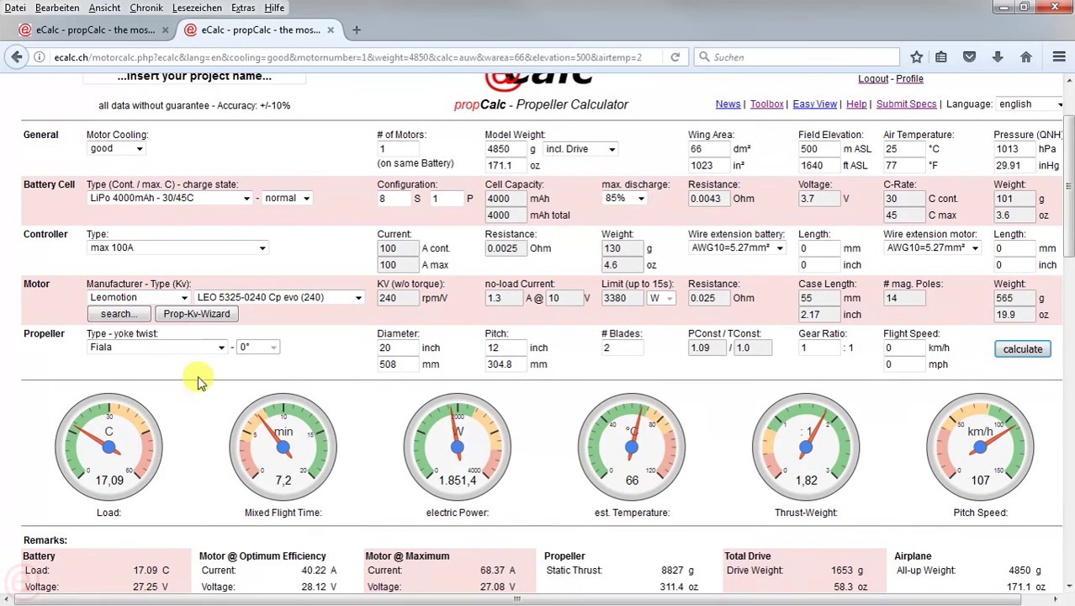
Search for alternative motors matching the current Leomotion drive and sort the results by weight
left_click(130, 318)
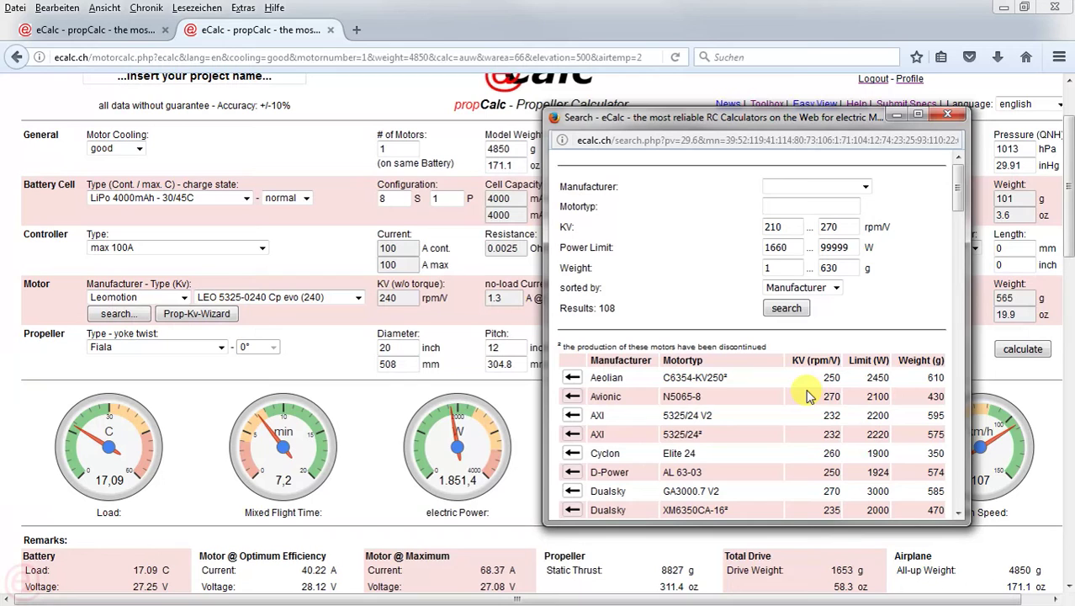
left_click(838, 289)
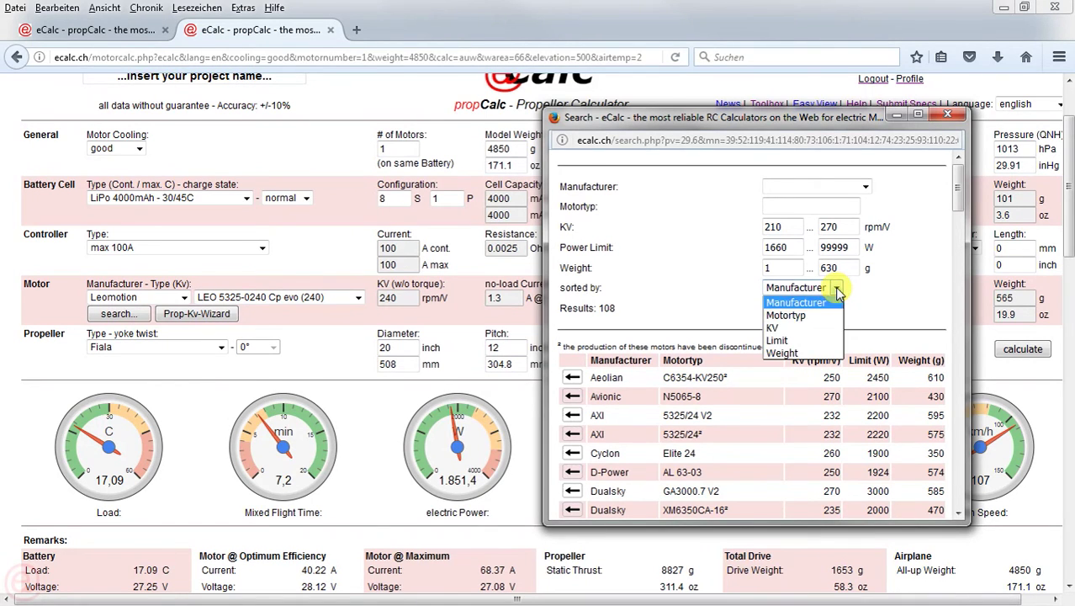
left_click(793, 354)
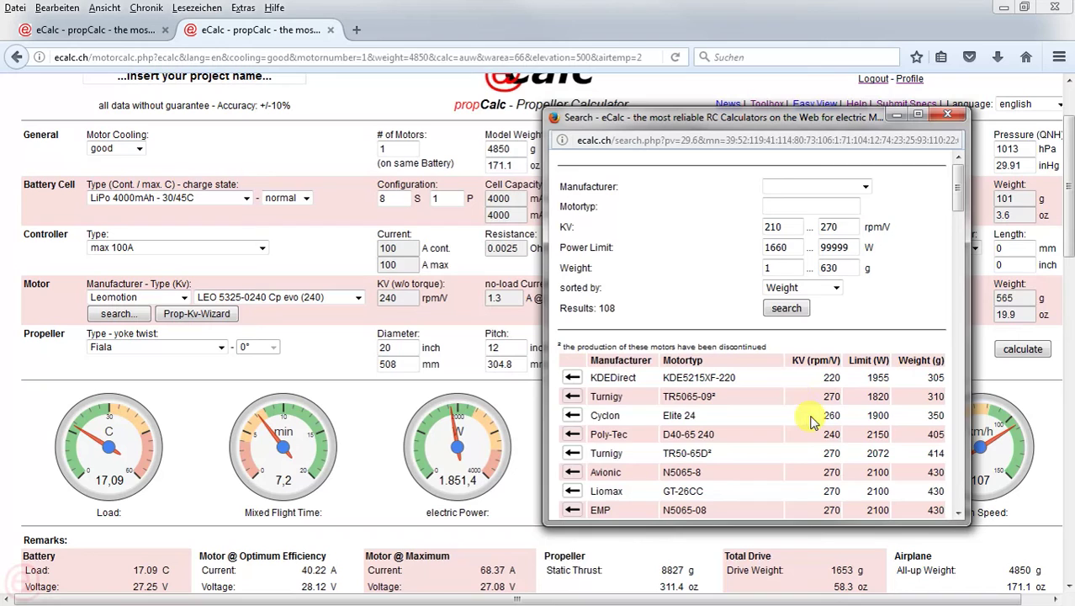
Load the Scorpion SII-4035-250 motor from the weight-sorted search results and recalculate the drive, checking the gauges and calculated values
scroll(812, 422, "down", 2)
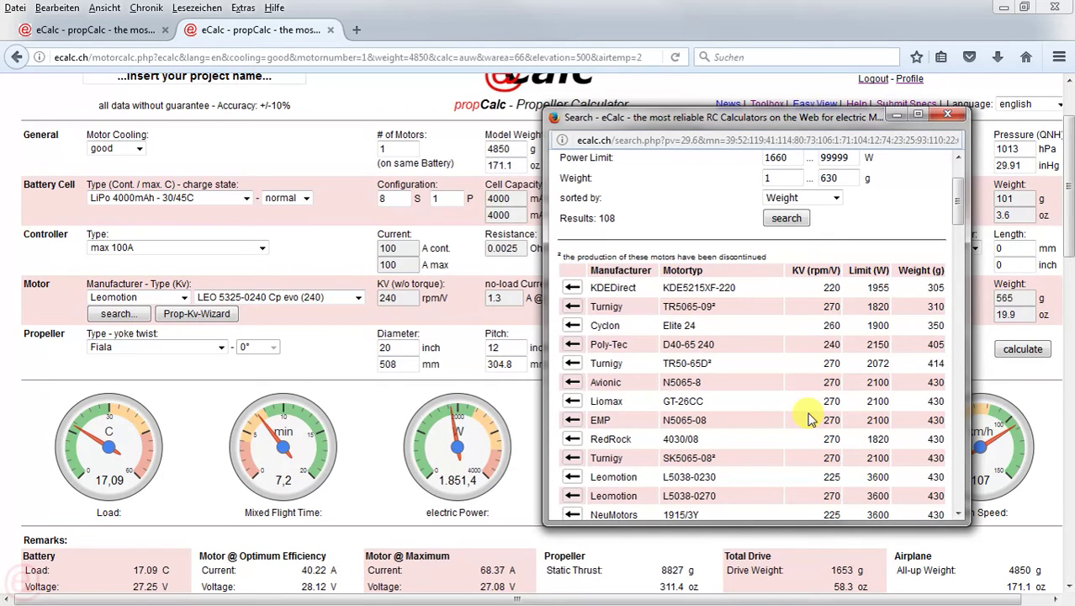
scroll(781, 356, "down", 8)
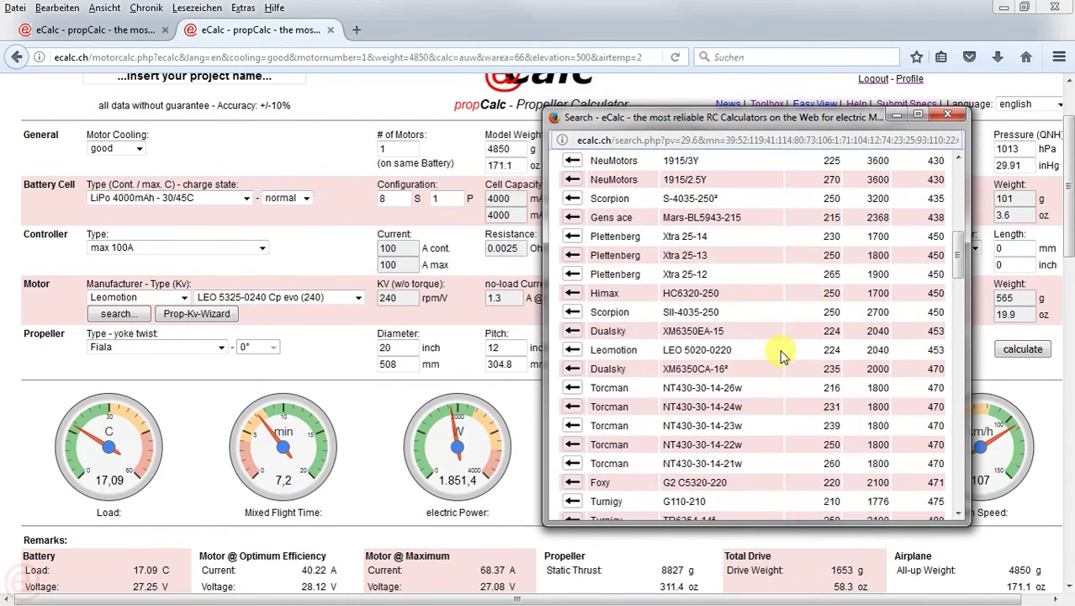
scroll(781, 357, "down", 6)
scroll(781, 356, "up", 11)
scroll(781, 357, "up", 5)
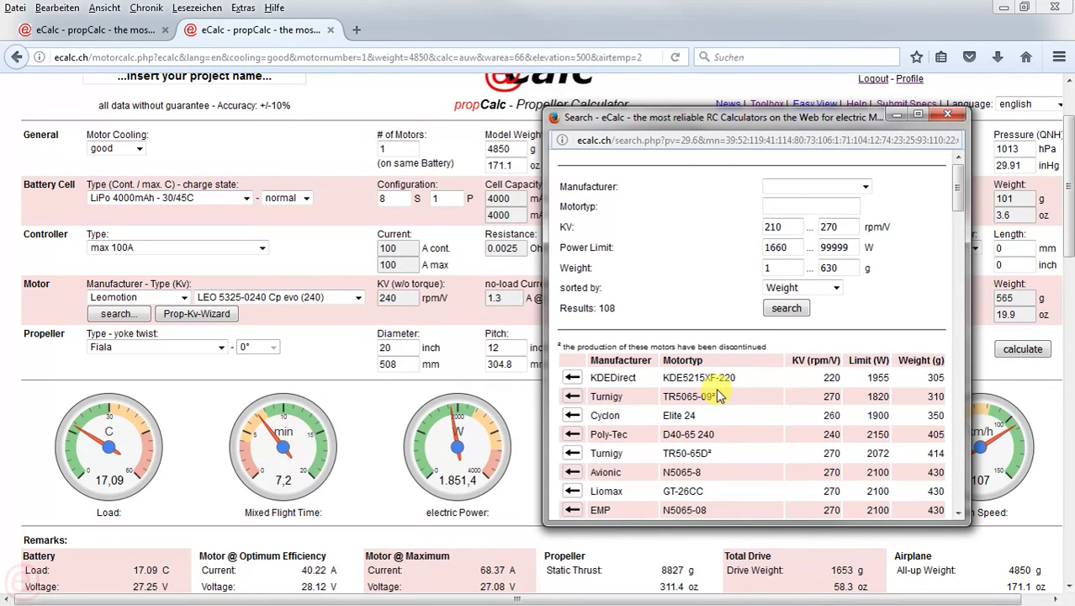
scroll(720, 395, "down", 6)
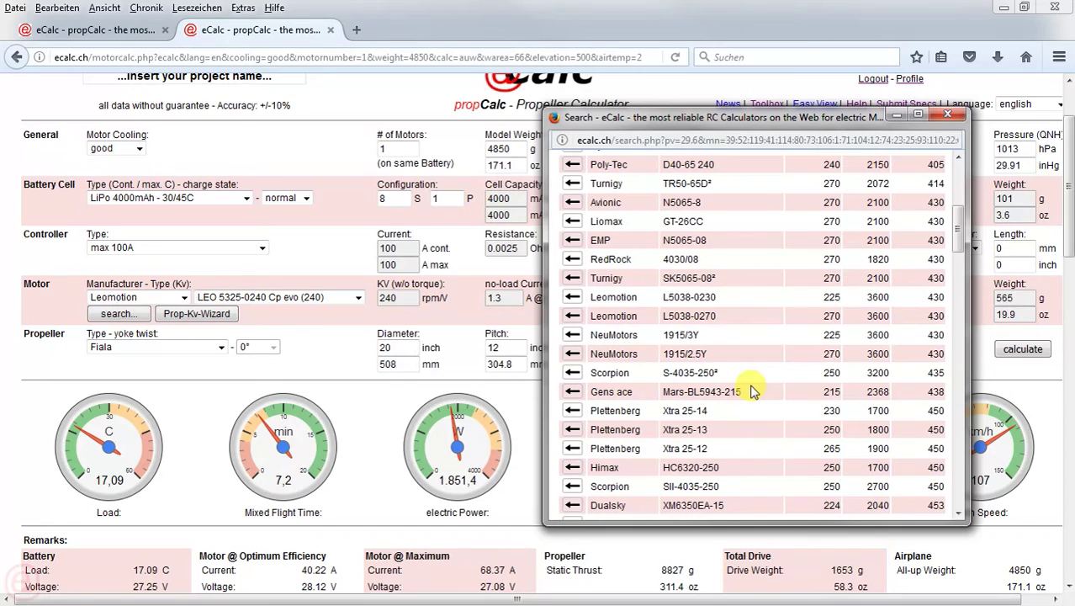
left_click(572, 488)
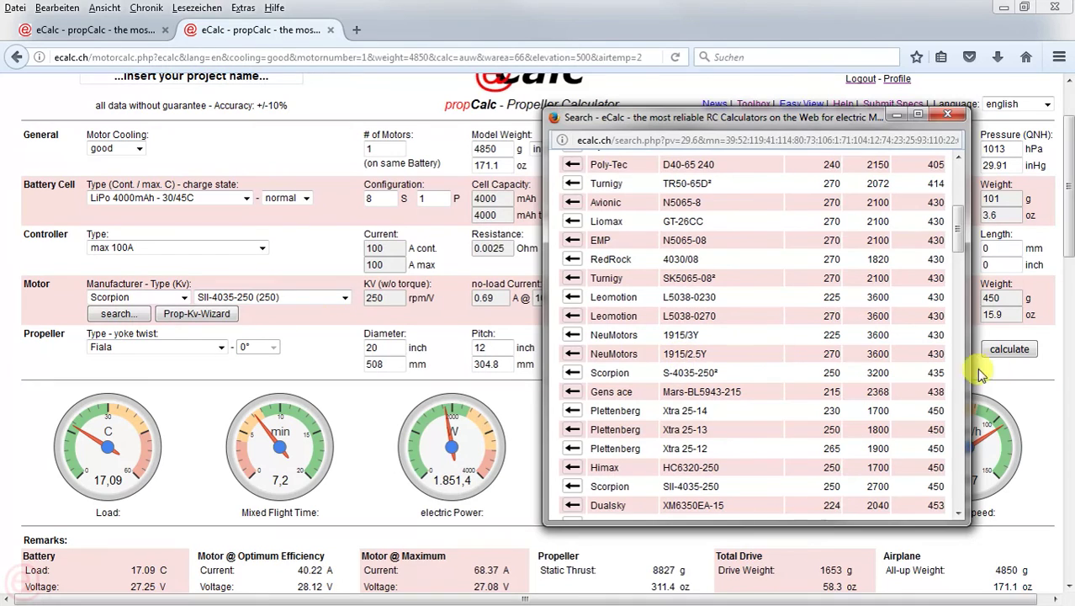
left_click(1008, 352)
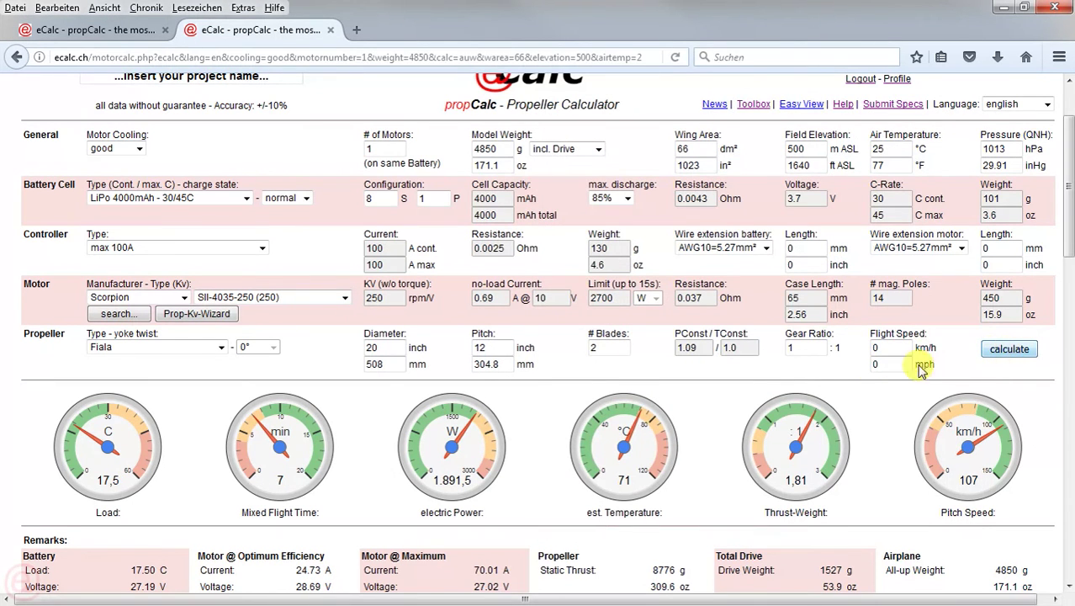
scroll(761, 370, "down", 1)
scroll(740, 387, "down", 1)
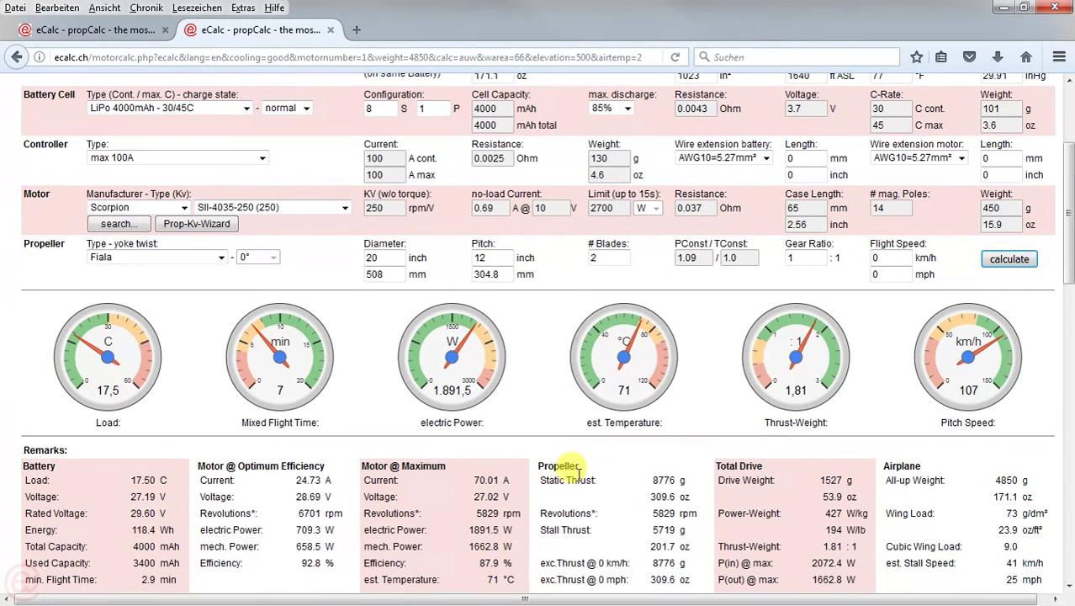